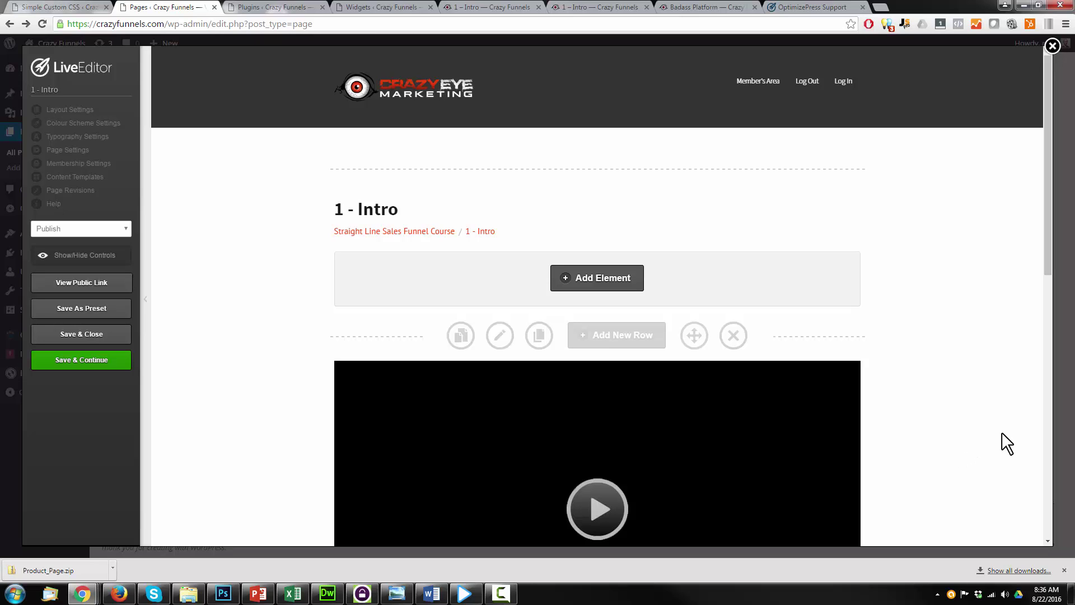
scroll(994, 428, "down", 1)
scroll(993, 428, "down", 2)
scroll(991, 429, "down", 2)
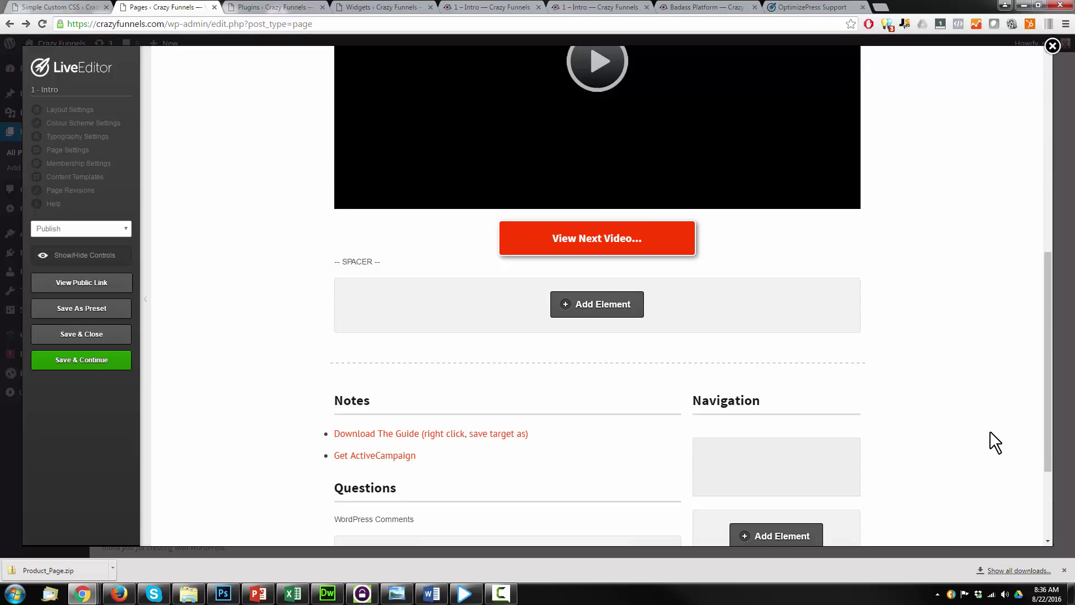
scroll(990, 432, "down", 1)
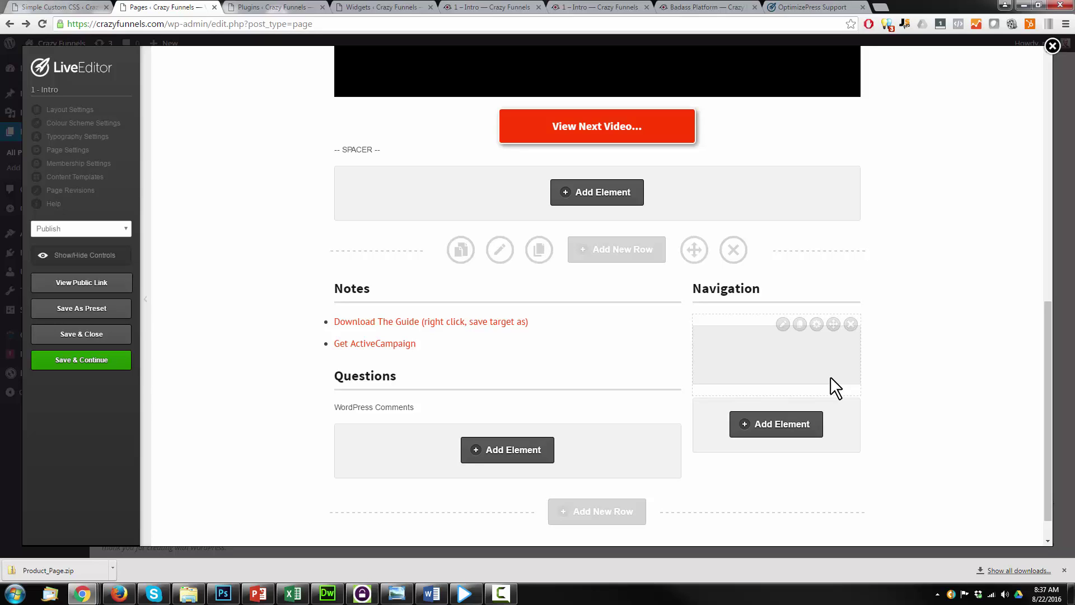
mouse_move(777, 290)
scroll(772, 372, "up", 2)
scroll(825, 436, "up", 4)
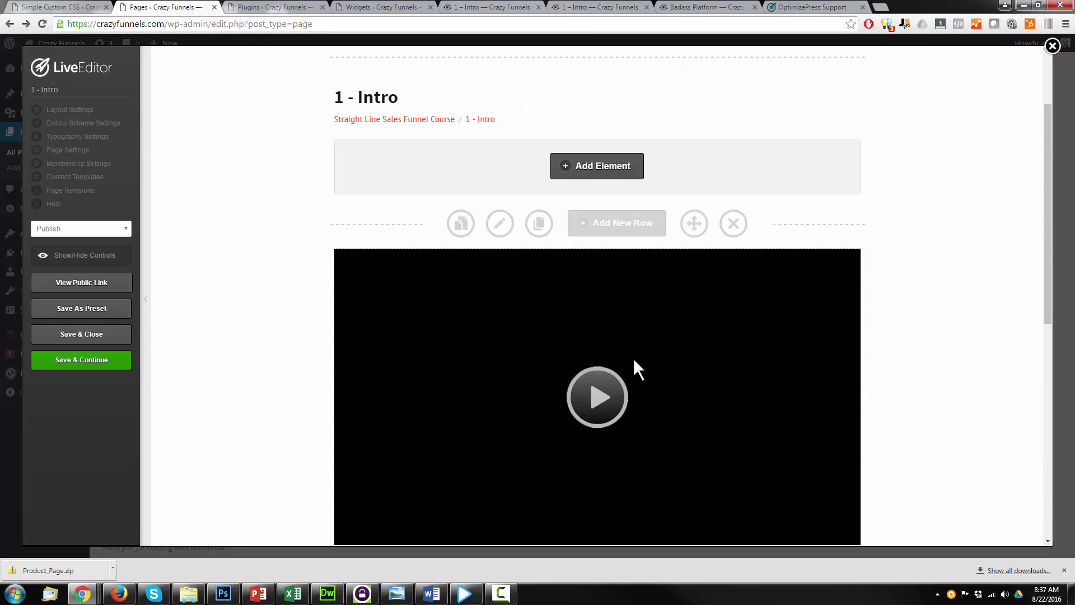
scroll(636, 367, "down", 1)
scroll(807, 354, "down", 3)
- Locate the active Widget Shortcode plugin in the Installed Plugins list
left_click(286, 7)
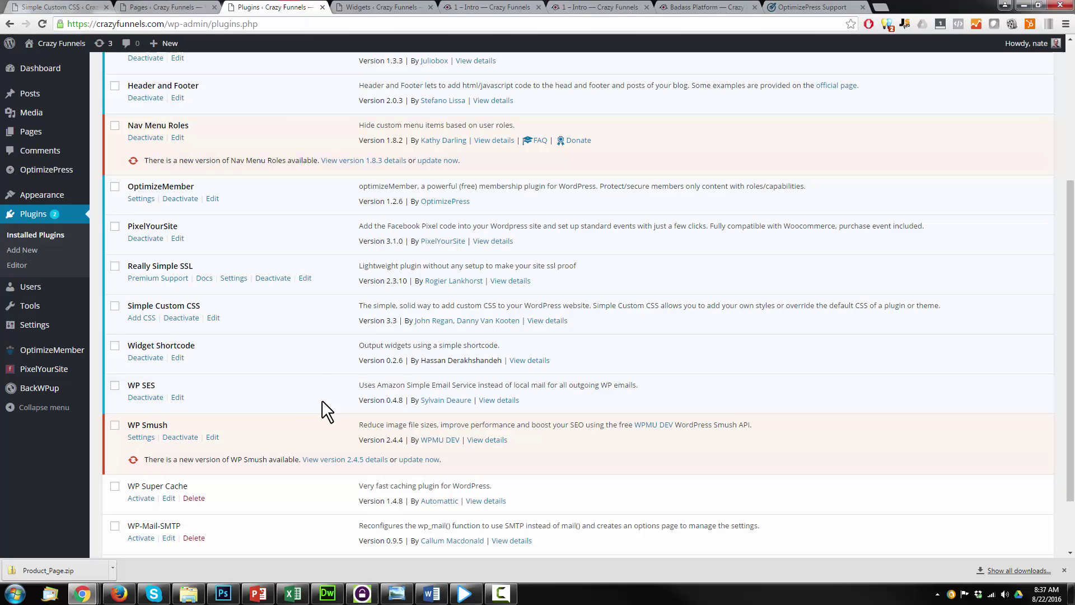
left_click_drag(126, 345, 212, 346)
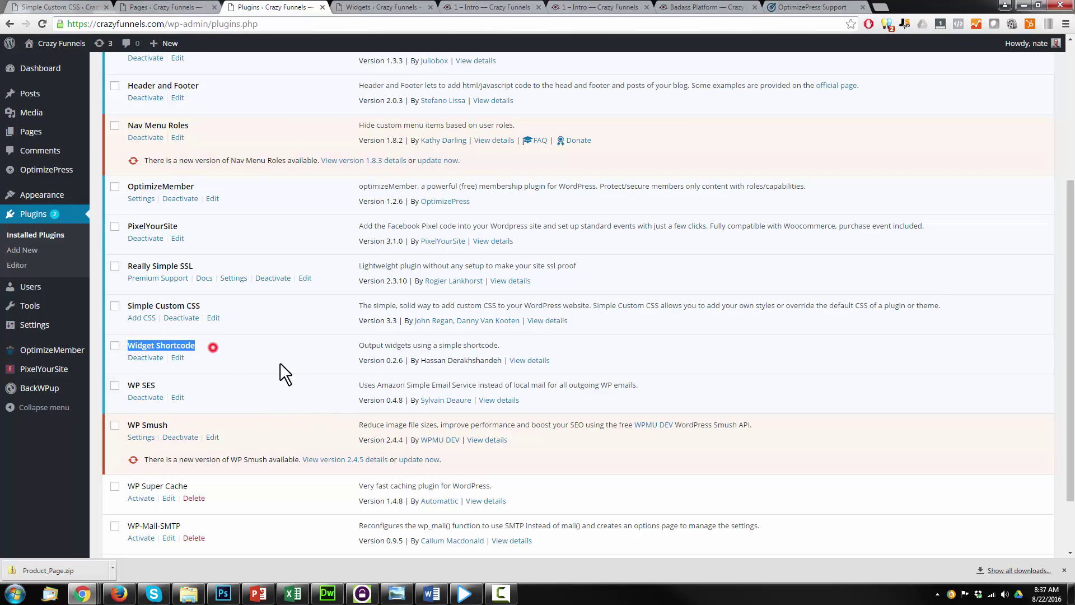
left_click(240, 356)
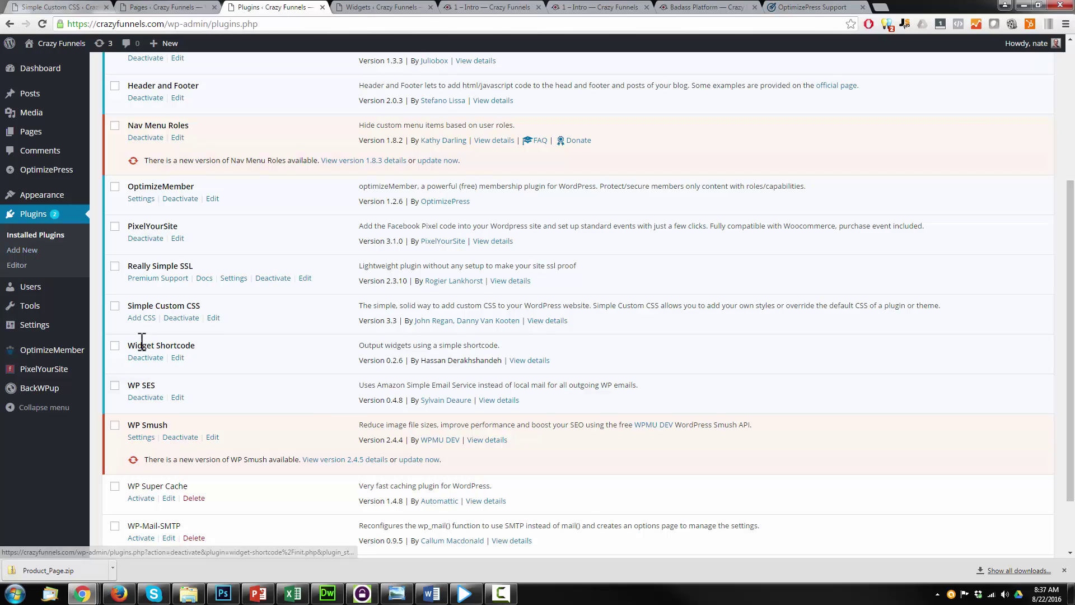
left_click_drag(134, 344, 223, 345)
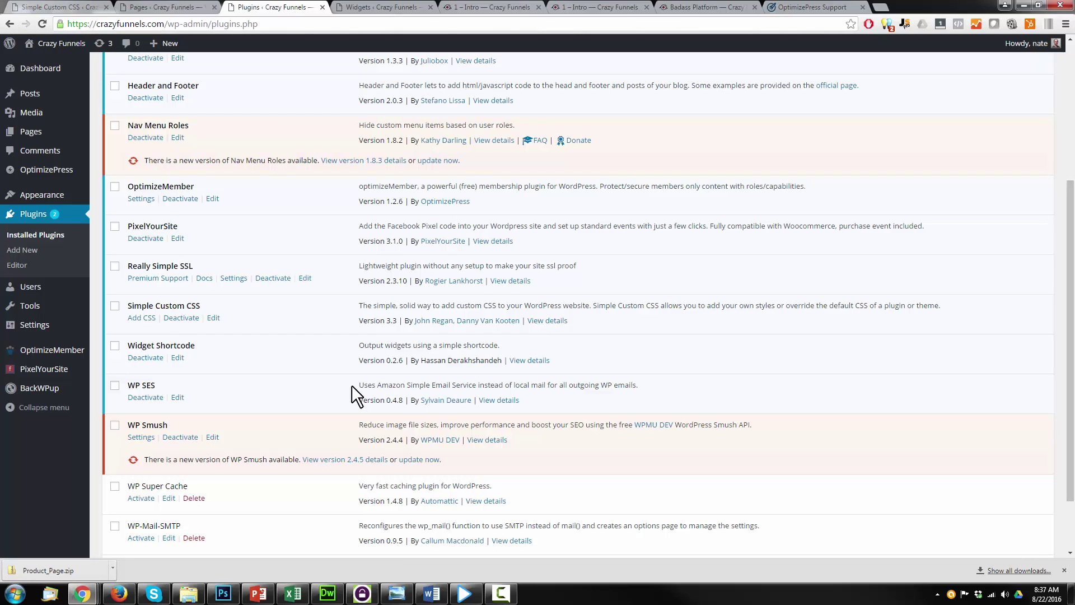
- Review the Badass Platform, Badass Platform part 2 and Straight Line Sales Funnel sidebar text widgets
left_click(380, 9)
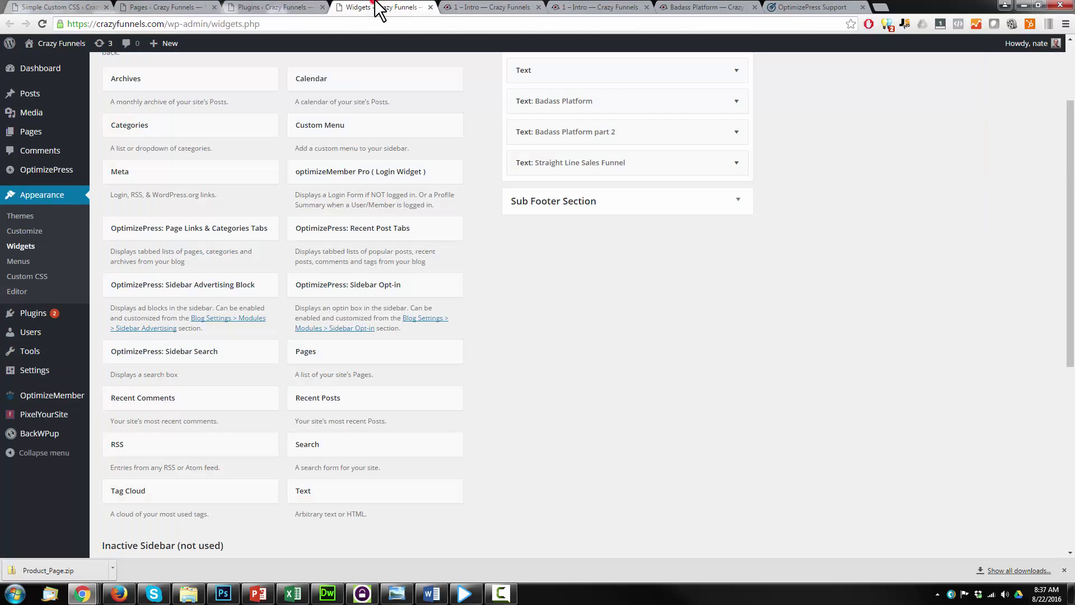
scroll(652, 508, "up", 2)
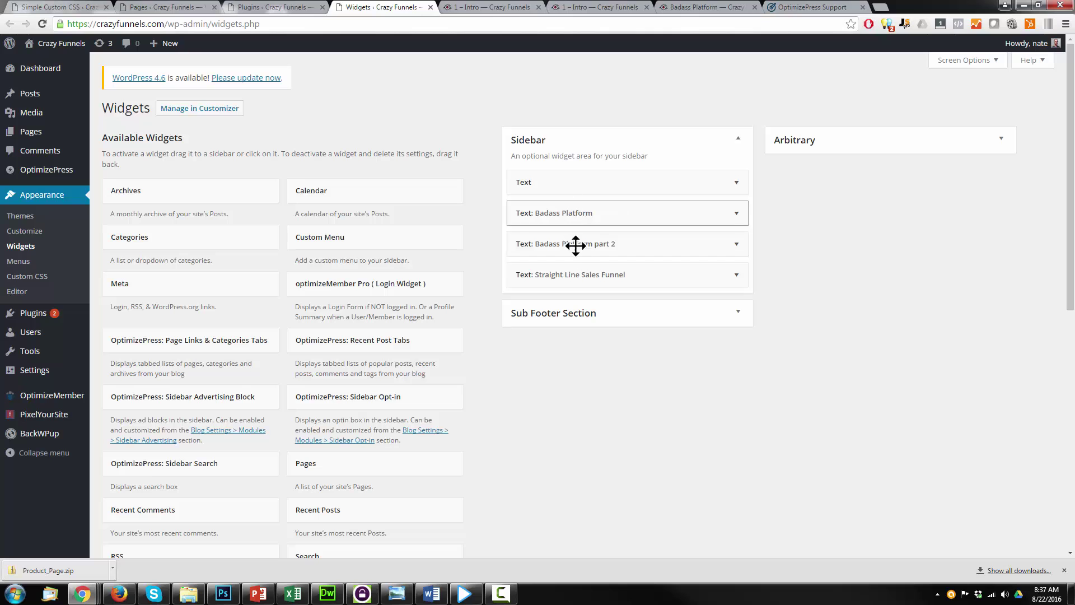
left_click(653, 213)
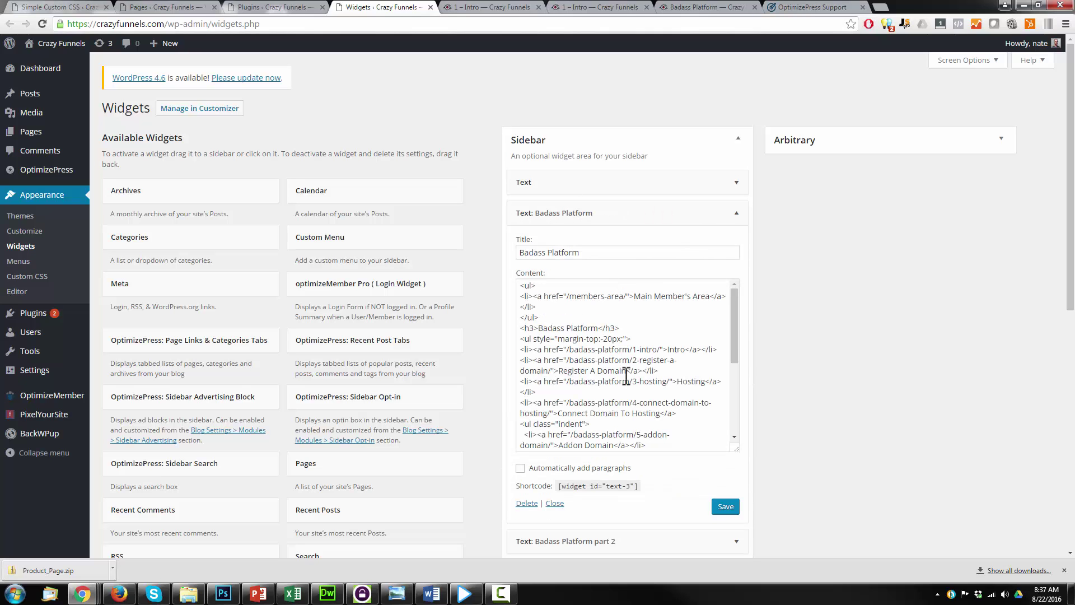
scroll(614, 370, "down", 3)
scroll(607, 345, "down", 2)
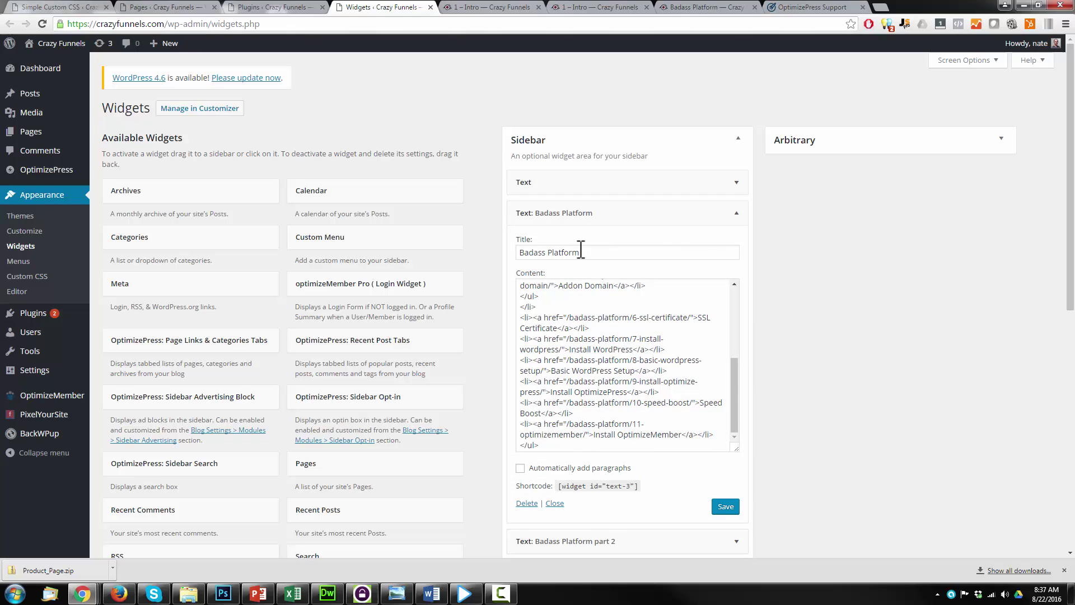
scroll(576, 345, "down", 1)
scroll(577, 345, "down", 2)
scroll(619, 168, "up", 3)
scroll(618, 110, "up", 3)
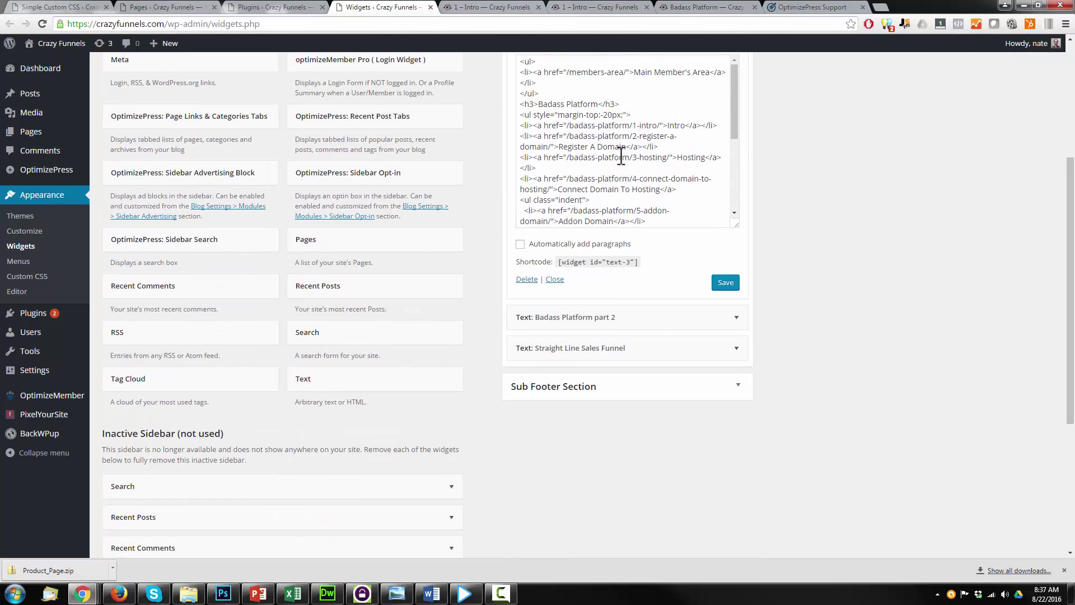
scroll(638, 159, "up", 3)
scroll(626, 106, "up", 3)
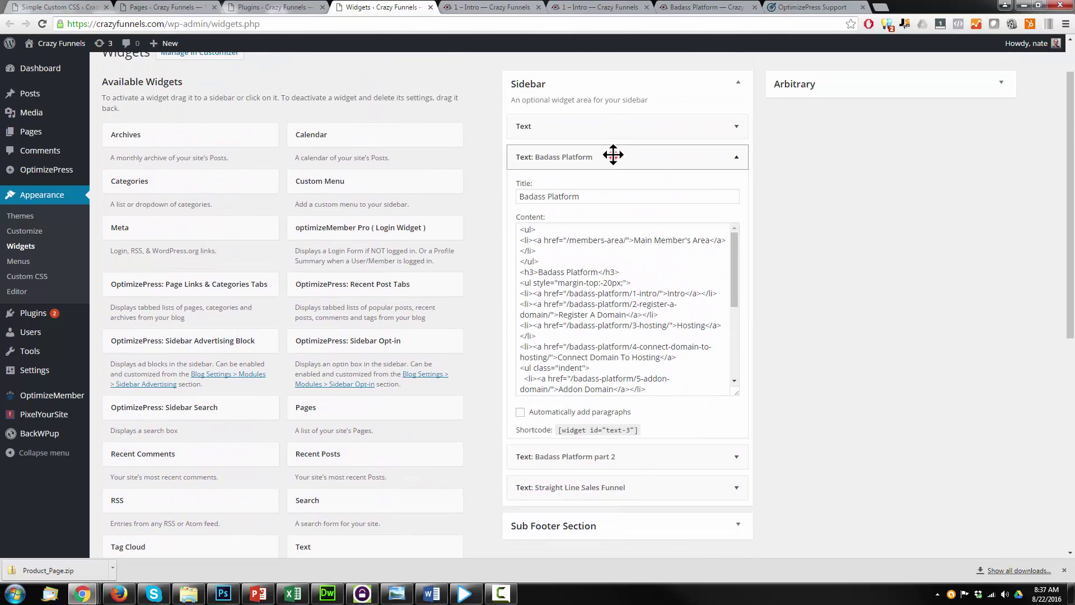
left_click(613, 156)
left_click(608, 190)
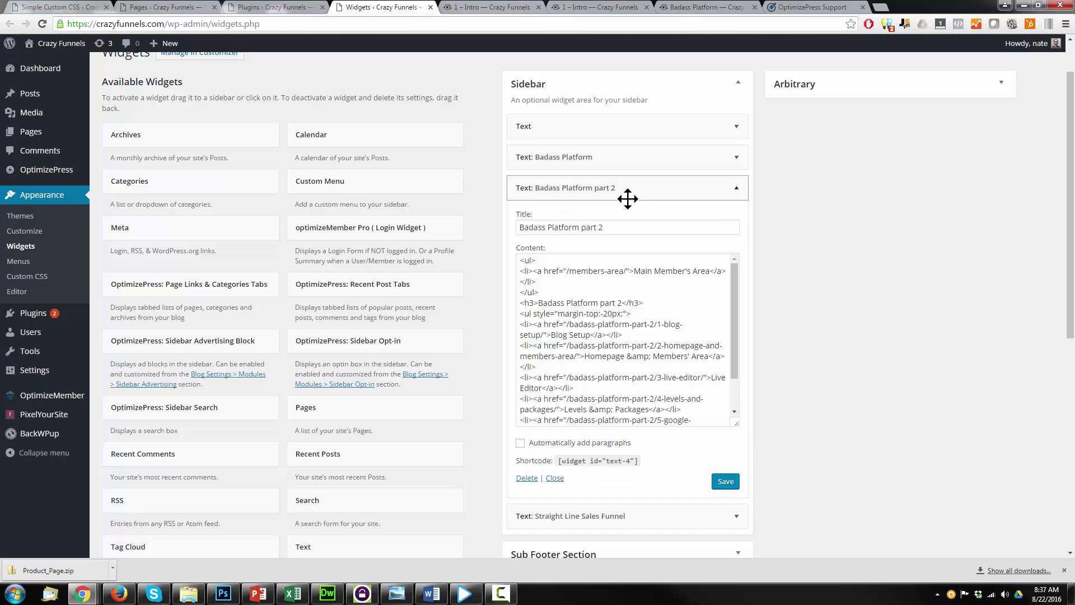
left_click(653, 192)
left_click(661, 219)
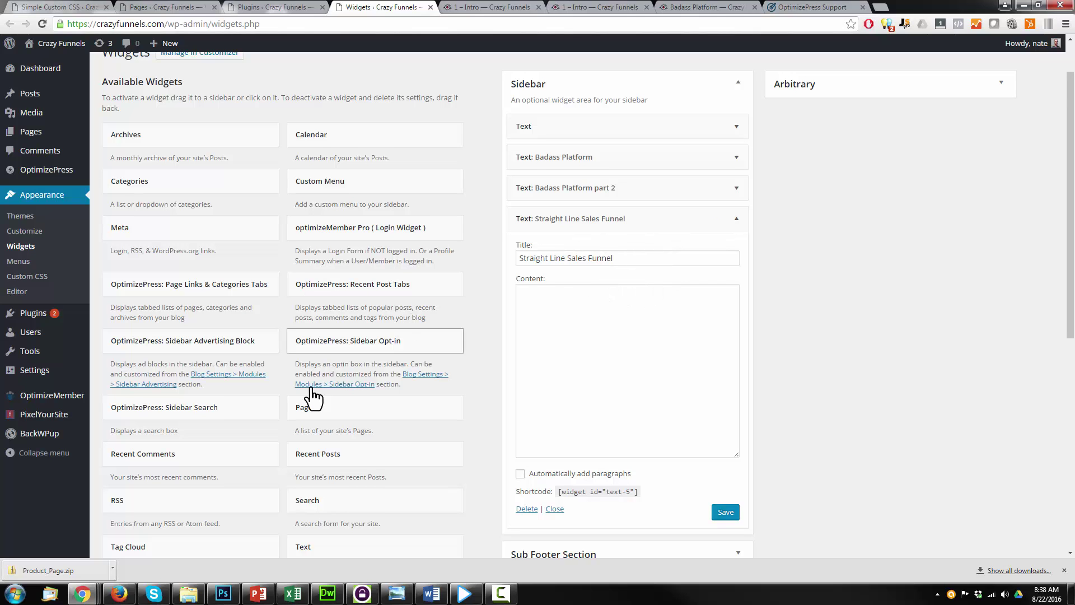
scroll(336, 394, "down", 2)
- Add a new Text widget to the Sidebar, fill in its title and content, and save it
mouse_move(354, 393)
left_mouse_down()
mouse_move(579, 336)
mouse_move(585, 383)
mouse_move(551, 370)
left_mouse_up()
scroll(593, 380, "down", 1)
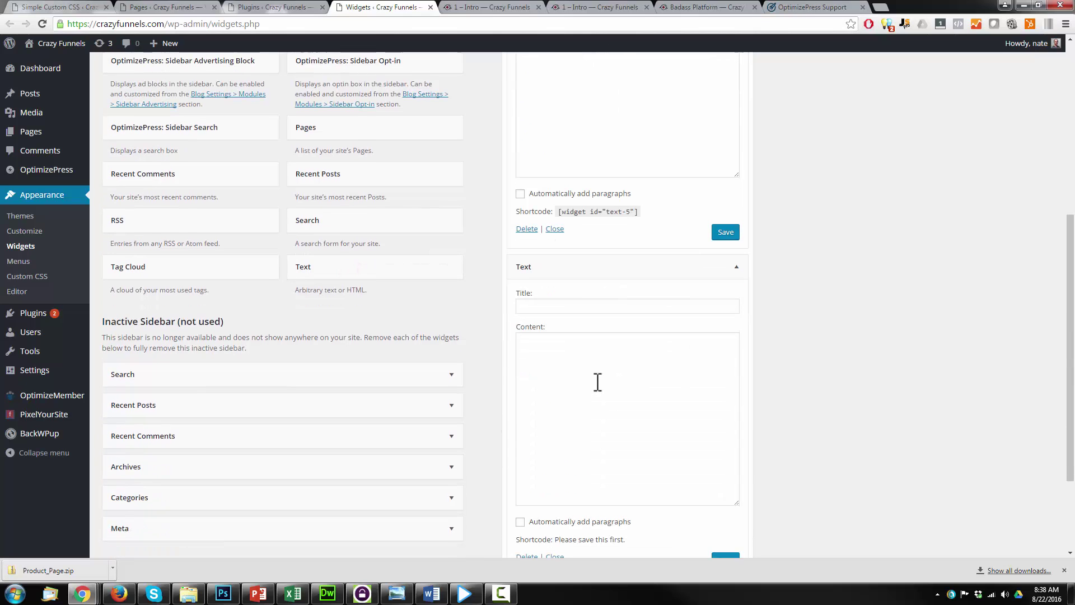
left_click(569, 365)
type("dfs")
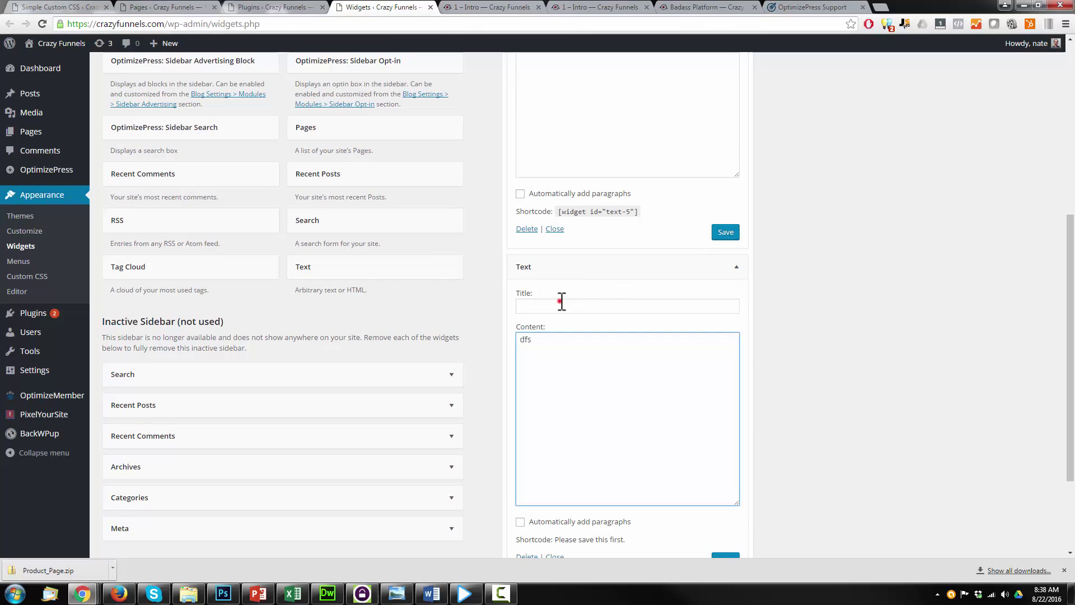
left_click(559, 304)
type("fdsa")
scroll(740, 361, "down", 1)
left_click(724, 451)
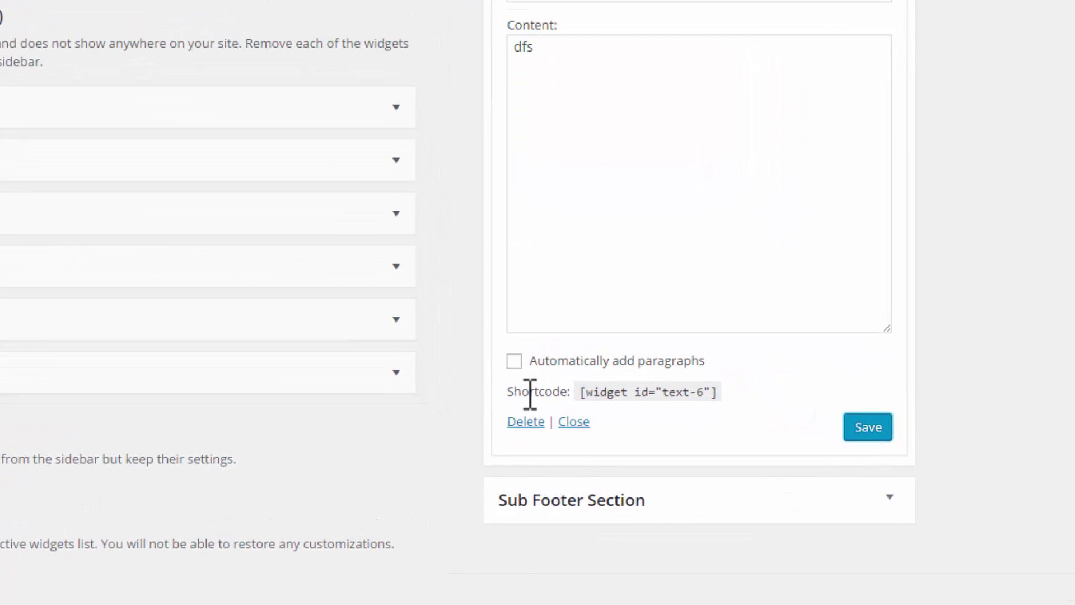
mouse_move(581, 391)
left_mouse_down()
mouse_move(708, 391)
mouse_move(608, 392)
left_mouse_up()
left_click(703, 388)
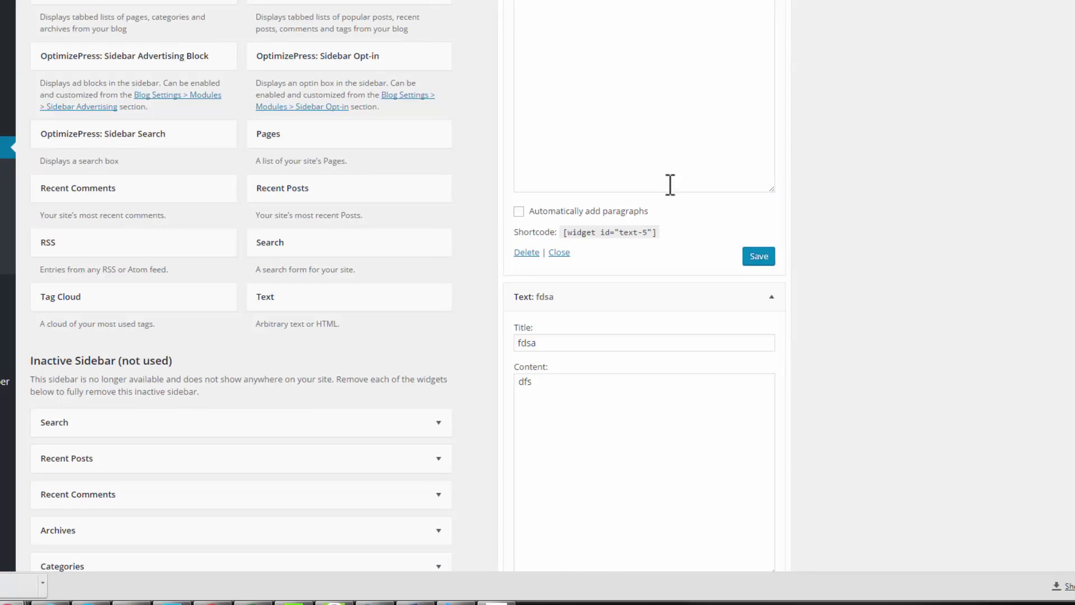
scroll(588, 194, "up", 3)
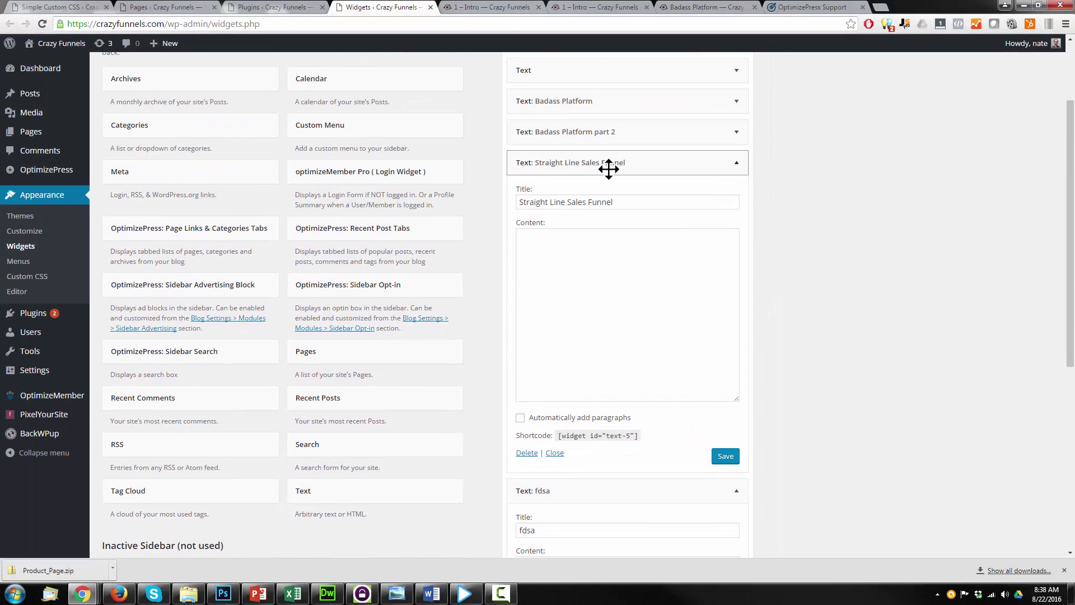
- Copy the Straight Line Sales Funnel widget's [widget id="text-5"] shortcode
left_click_drag(611, 436, 639, 435)
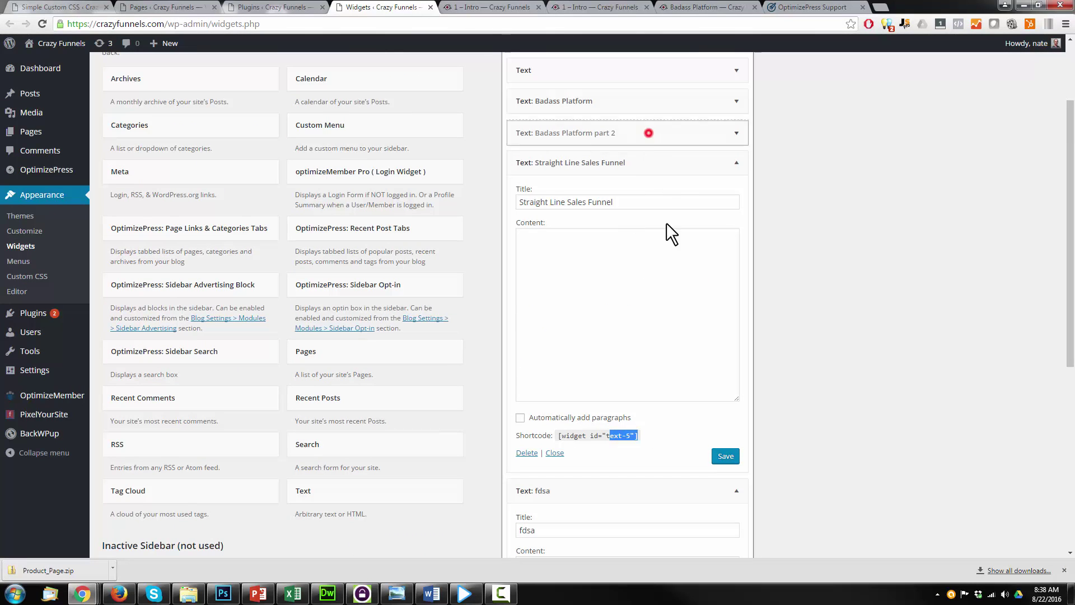
left_click(727, 132)
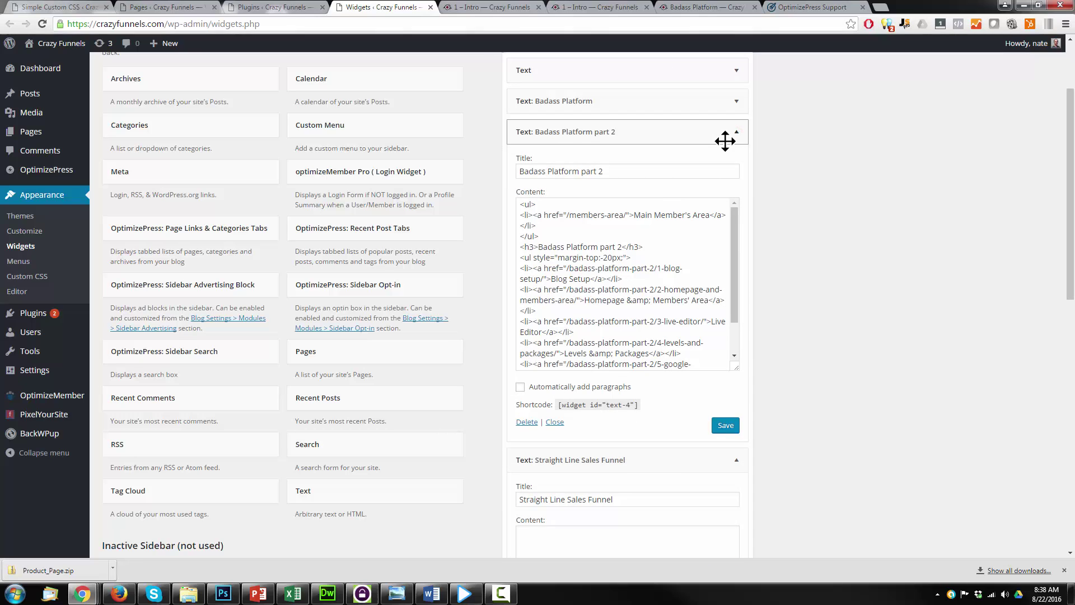
left_click(736, 133)
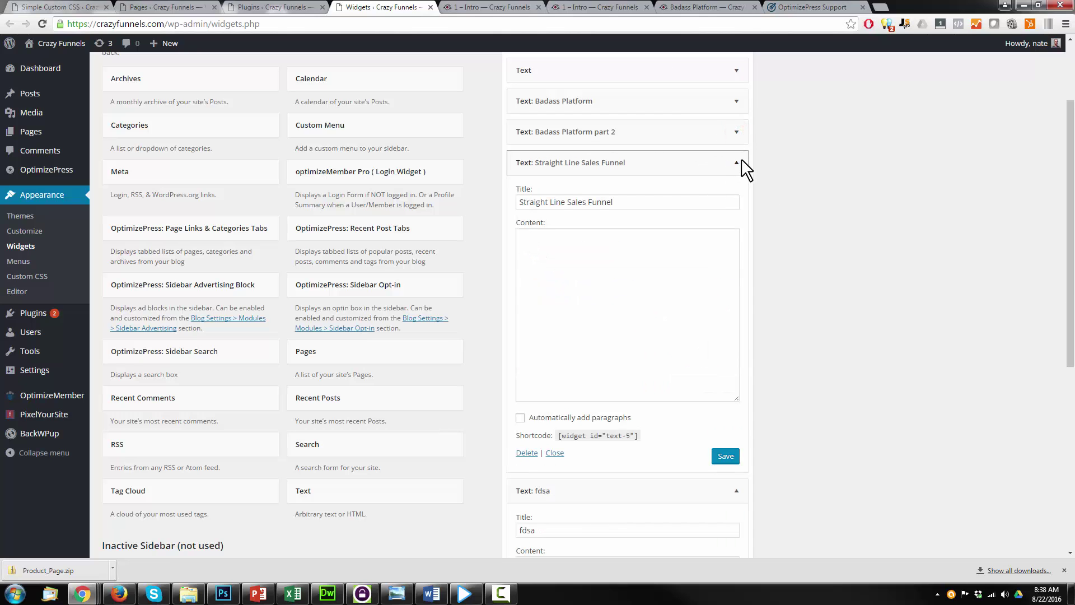
left_click_drag(639, 436, 558, 436)
right_click(570, 434)
left_click(601, 443)
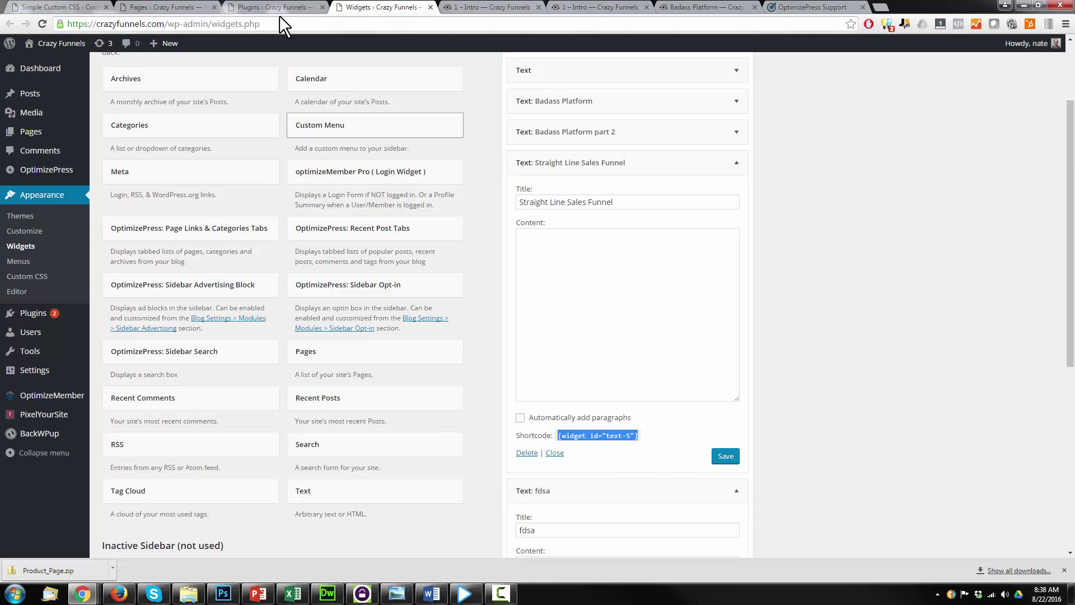
- Return to the LiveEditor course page and start adding an element to the Navigation column
left_click(182, 8)
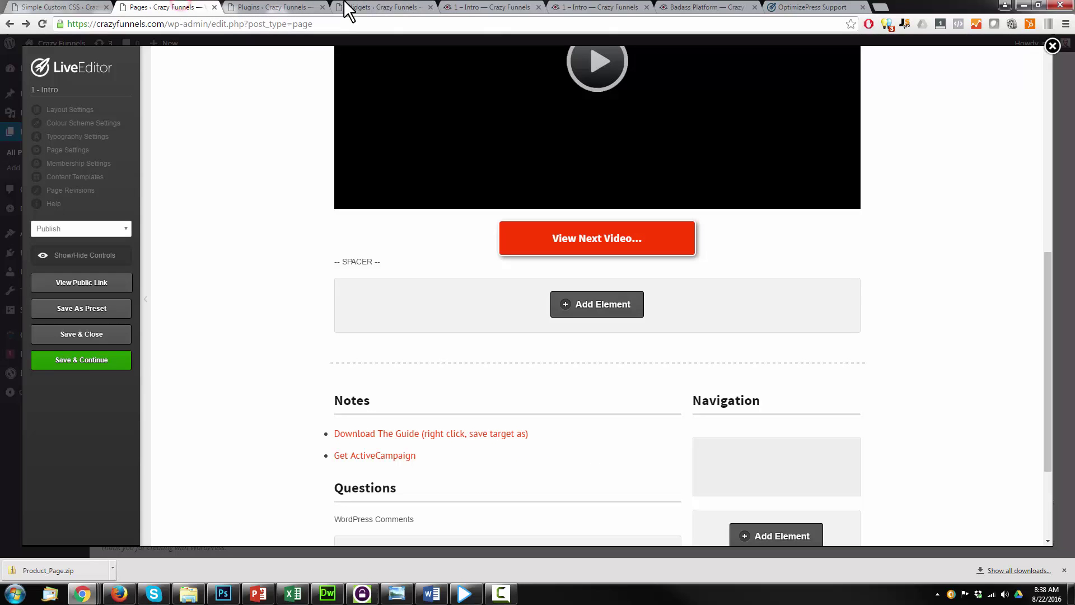
scroll(924, 411, "down", 2)
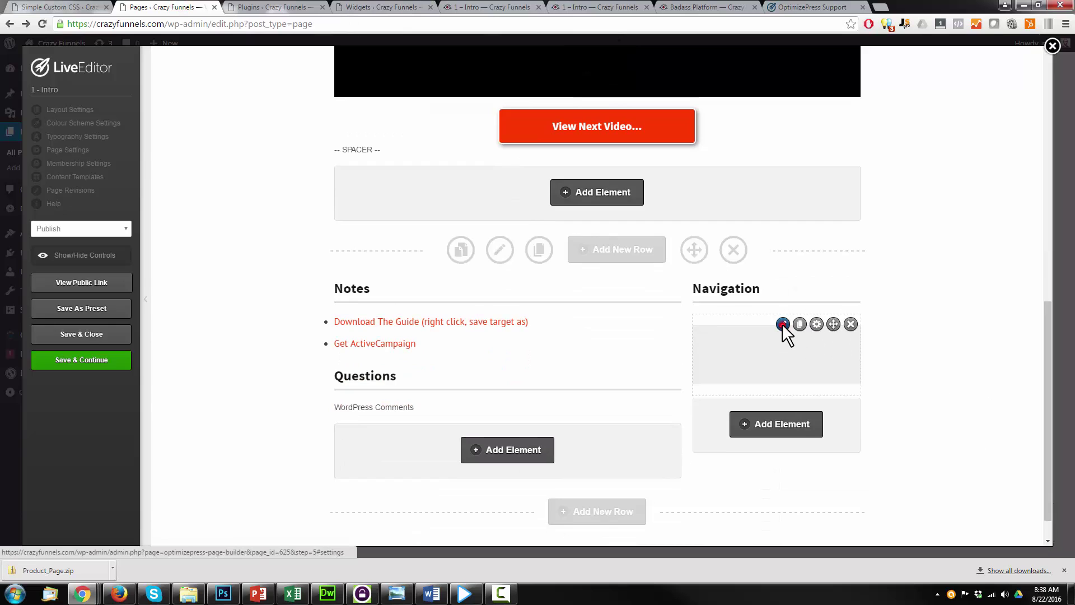
left_click(783, 324)
left_click(750, 155)
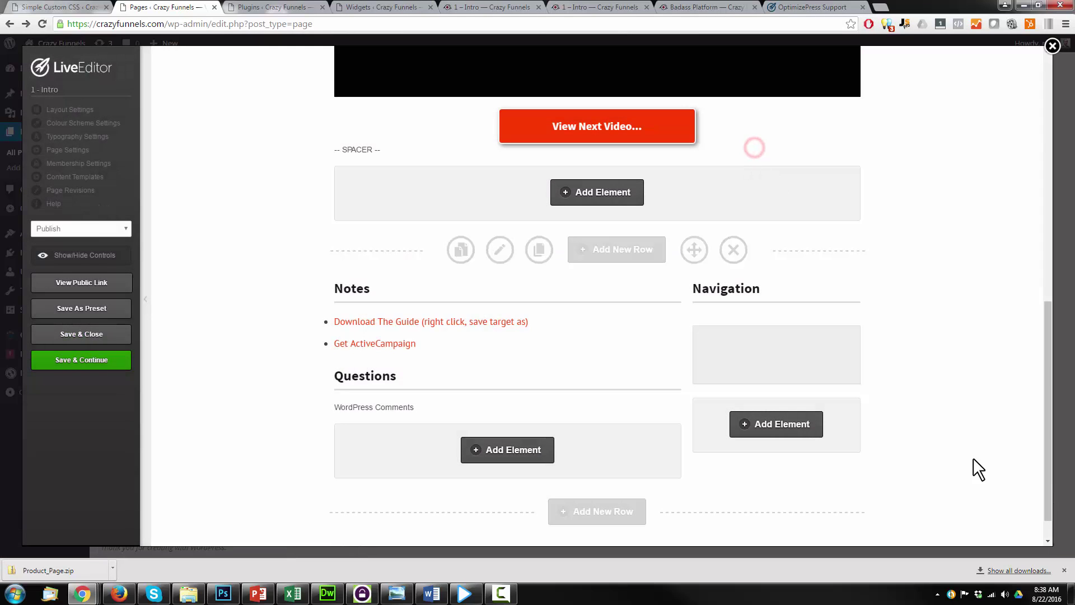
left_click(783, 425)
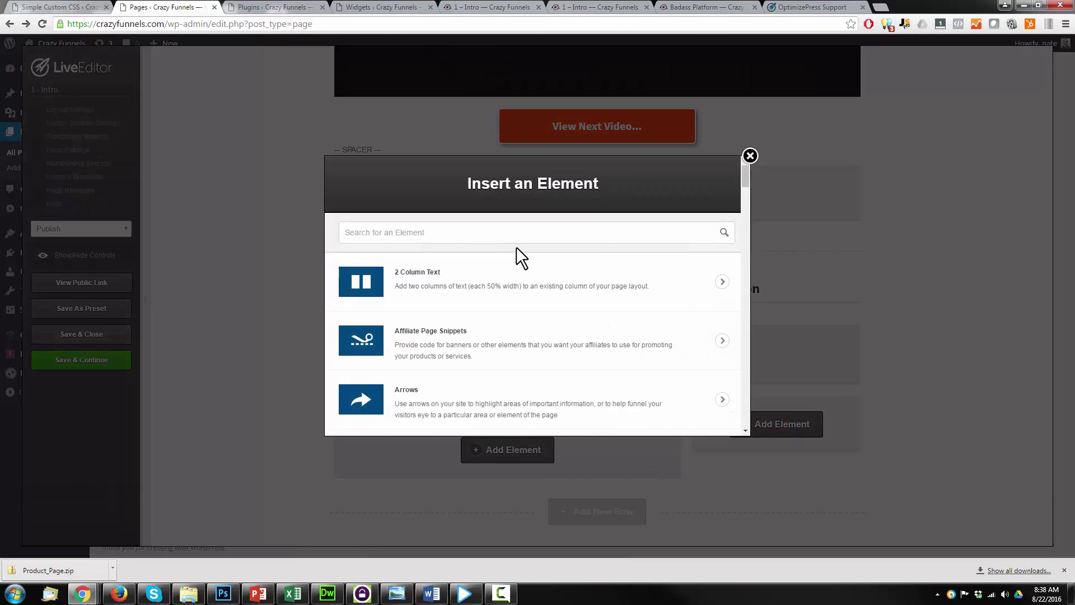
left_click(524, 234)
type("text")
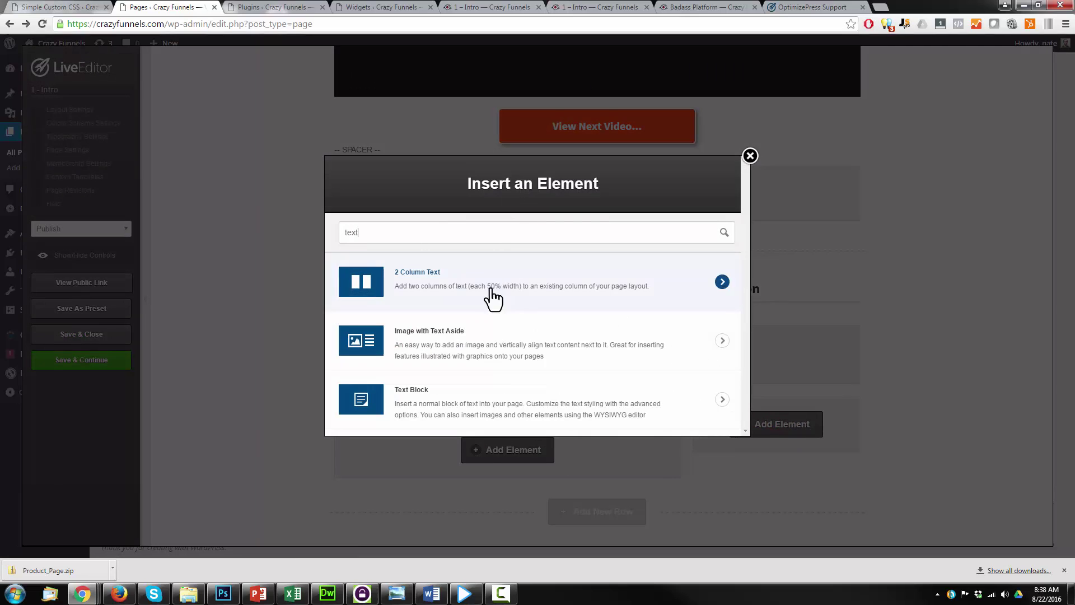
- Insert a plain Text Block holding the pasted text-5 widget shortcode into the Navigation column
left_click(473, 389)
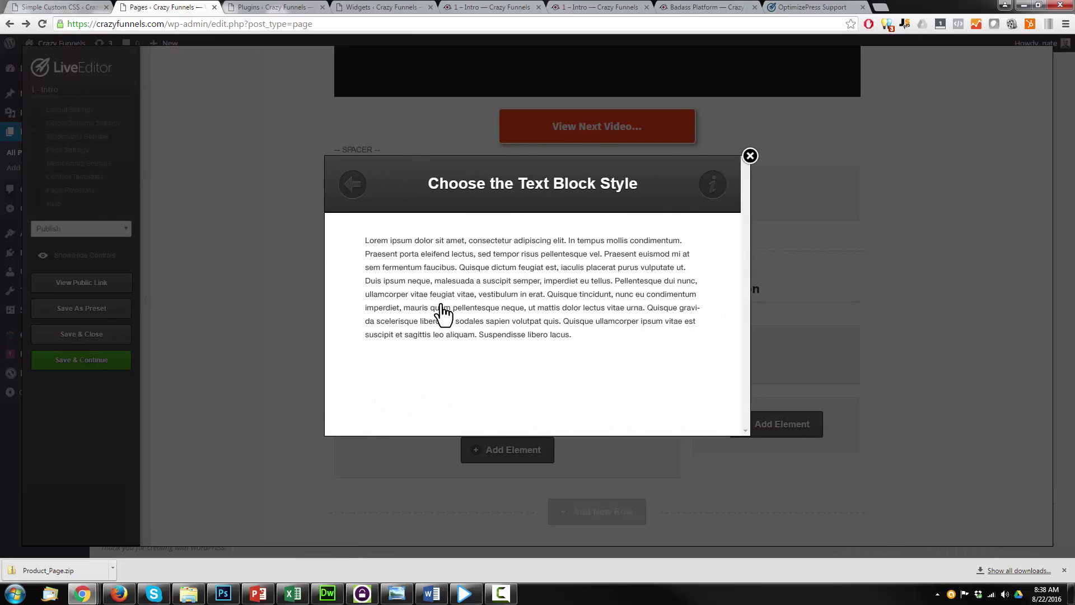
left_click(522, 290)
left_click(512, 372)
key("ctrl+v")
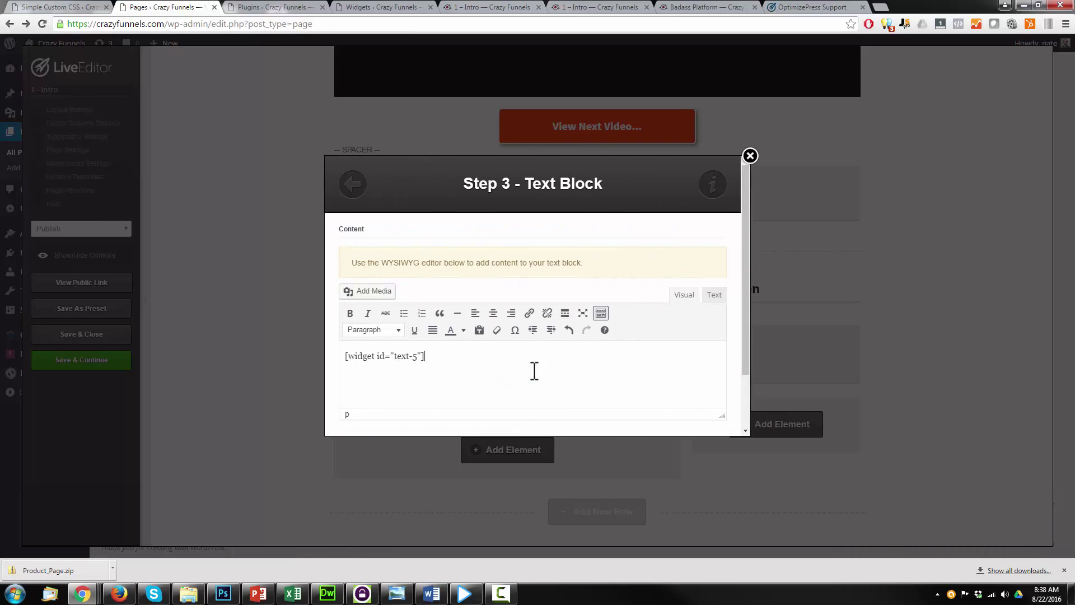
scroll(598, 367, "down", 2)
left_click(586, 428)
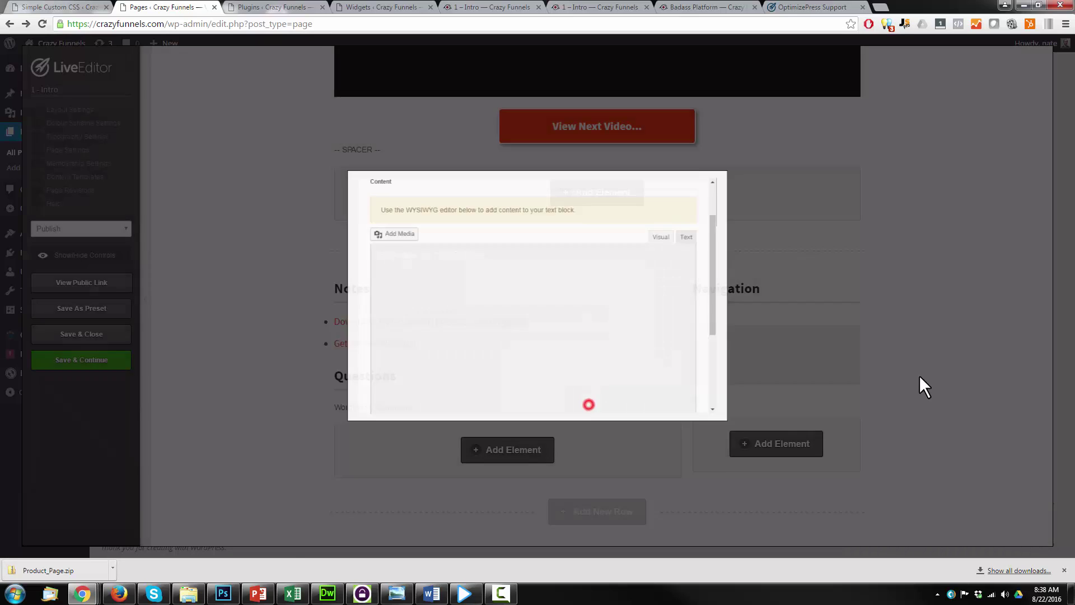
scroll(917, 374, "down", 1)
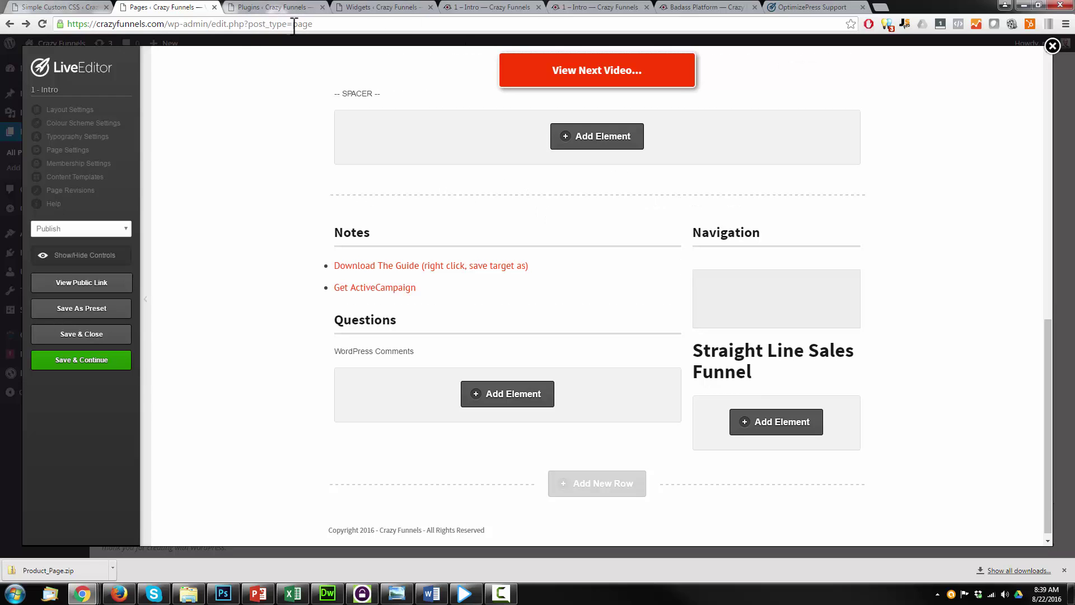
left_click(391, 10)
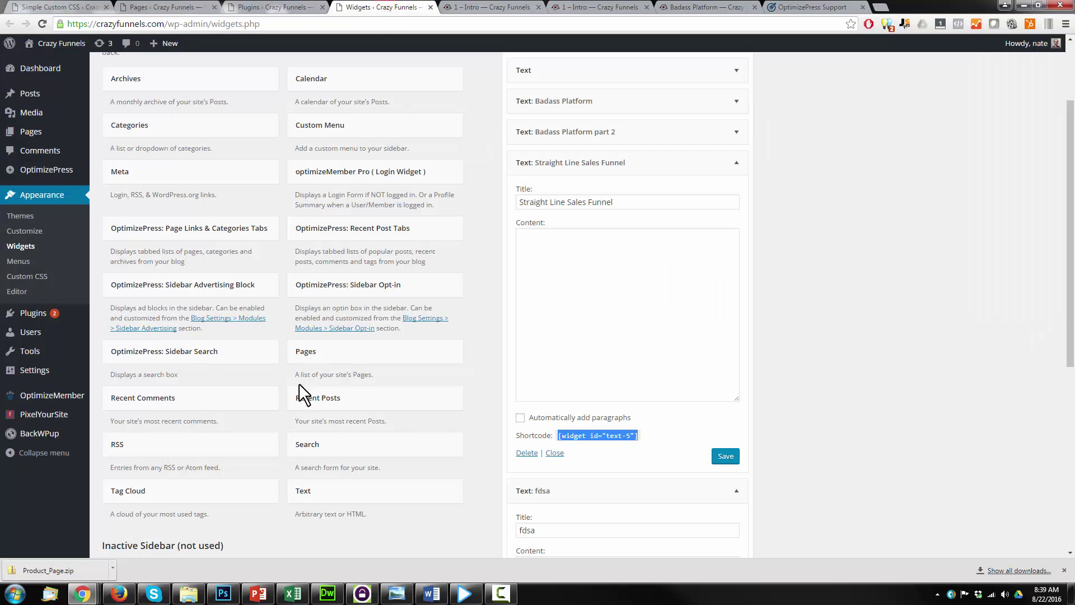
scroll(302, 369, "down", 2)
scroll(349, 329, "up", 2)
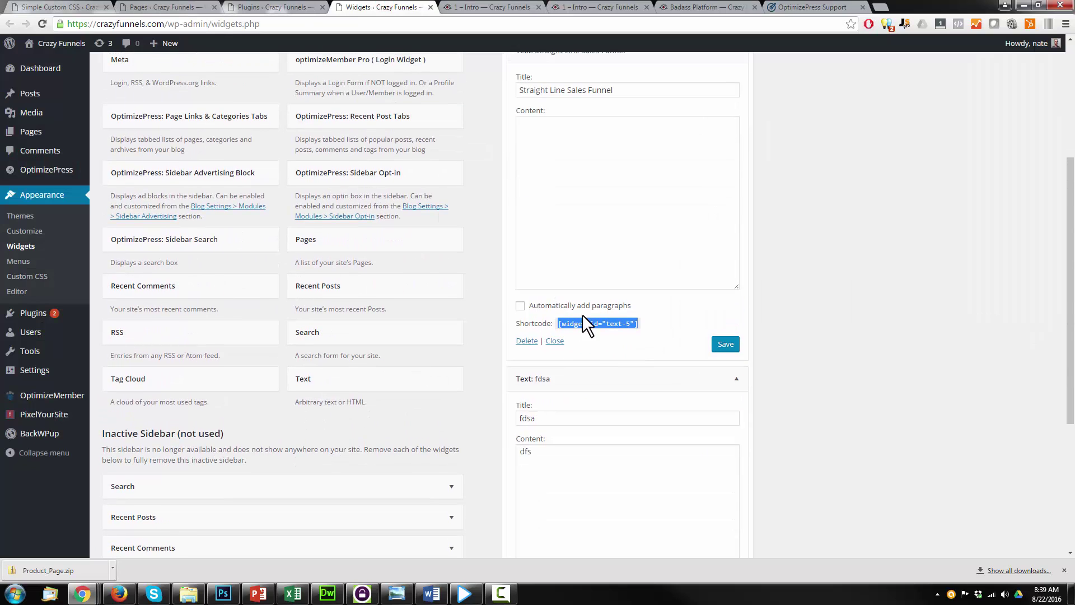
scroll(485, 363, "up", 1)
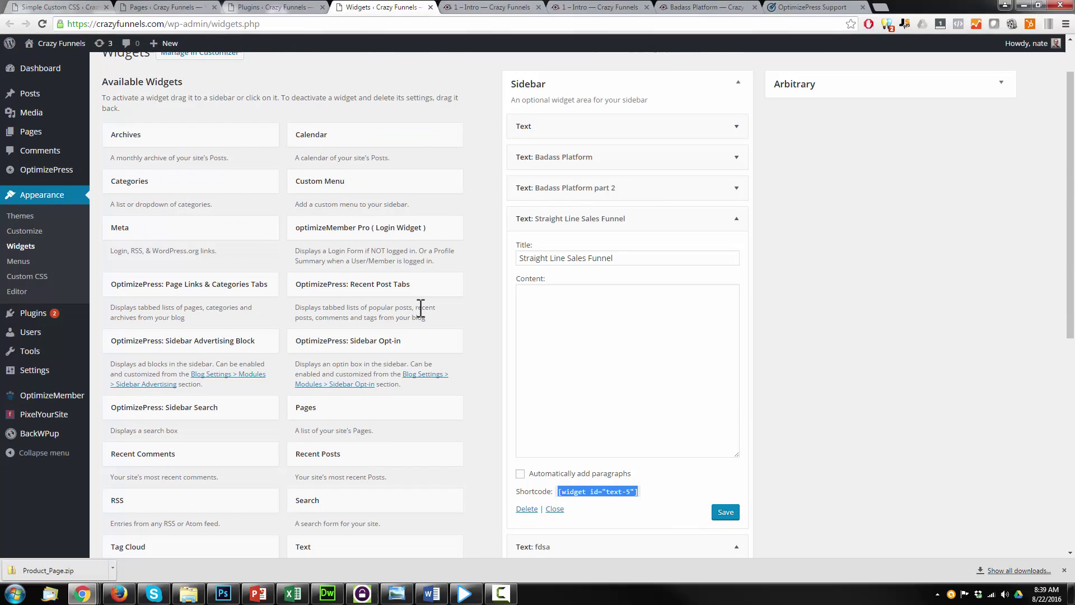